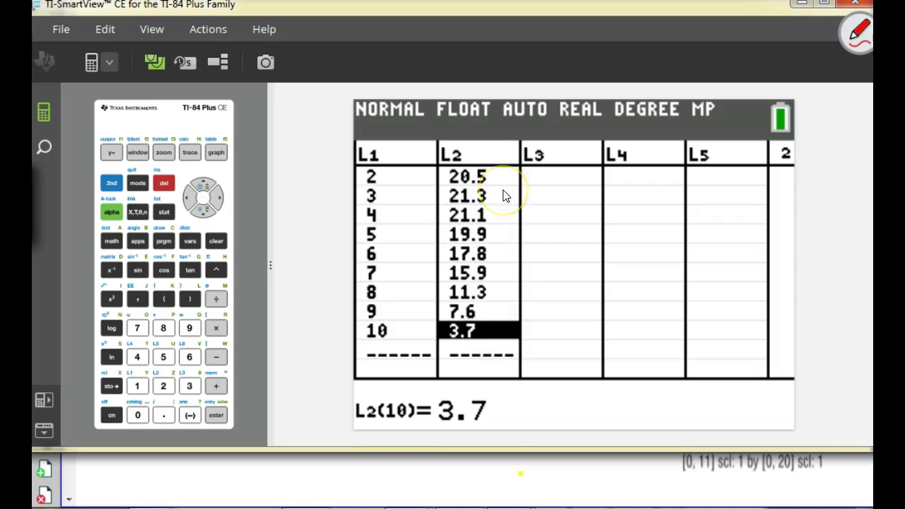
Bring up the STAT PLOTS menu showing Plot1, Plot2 and Plot3, all Off.
{"action": "left_click_drag", "start_coordinate": [499, 5], "coordinate": [542, 14]}
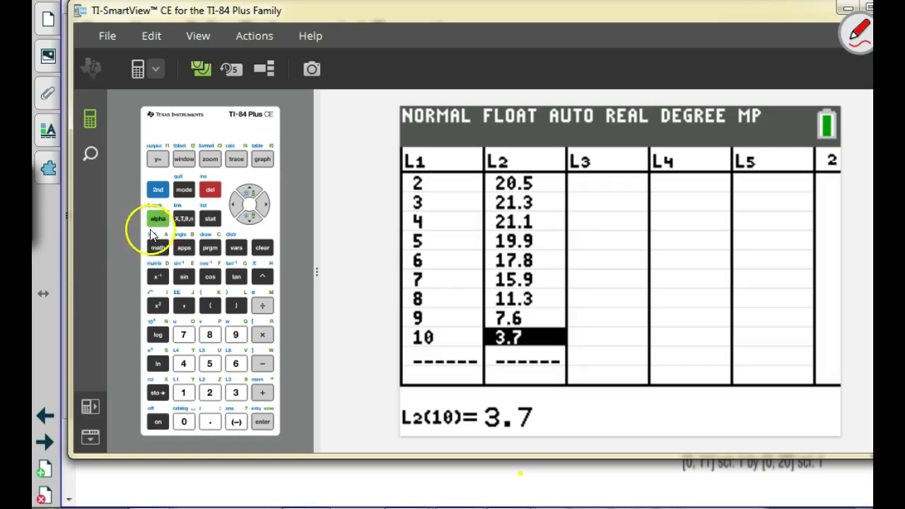
{"action": "left_click", "coordinate": [158, 191]}
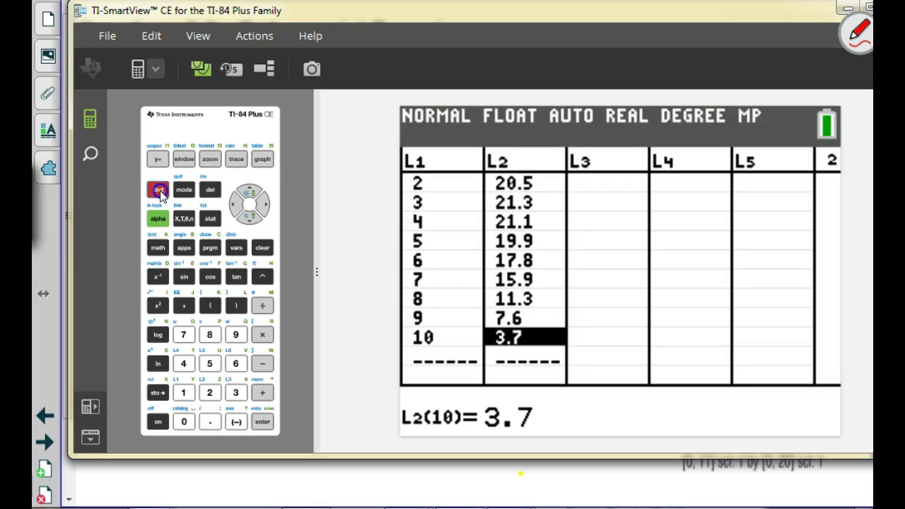
{"action": "left_click", "coordinate": [158, 159]}
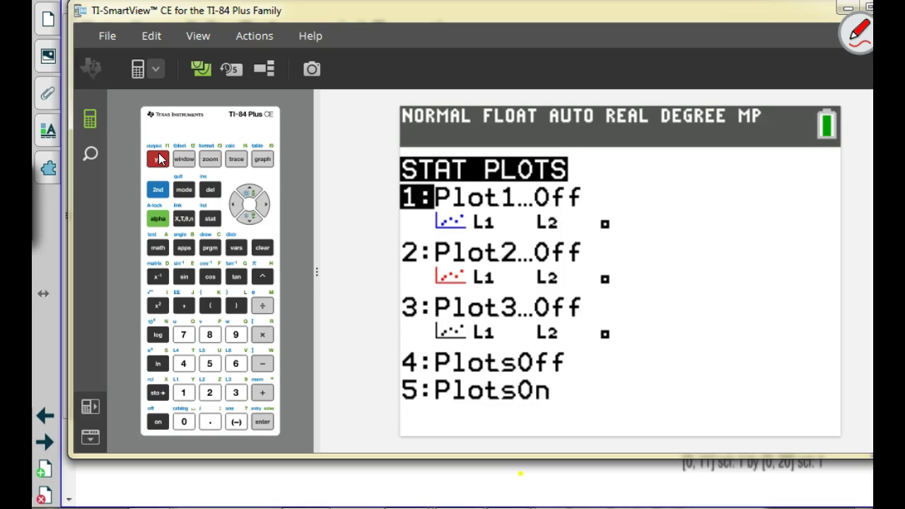
Turn Plot1 on as a scatter plot of Xlist L1 and Ylist L2, and confirm Y= is empty.
{"action": "left_click", "coordinate": [262, 422]}
{"action": "left_click", "coordinate": [262, 422]}
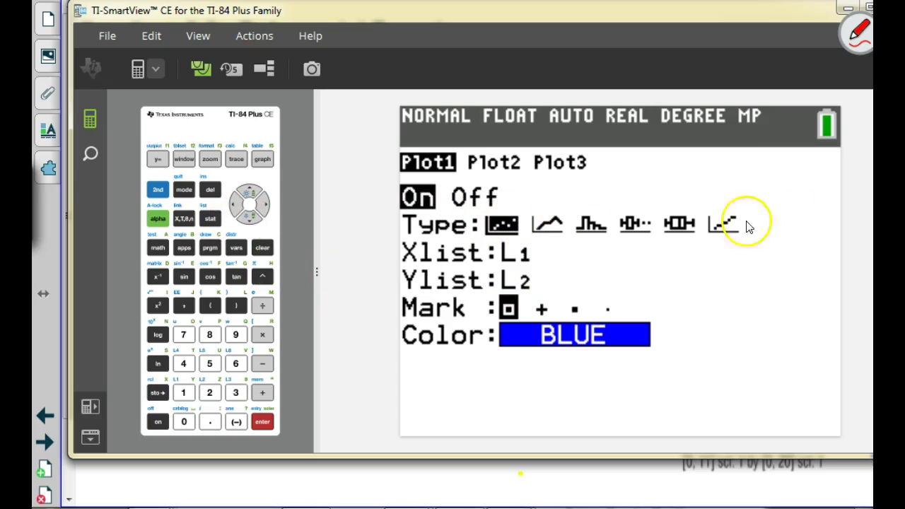
{"action": "left_click", "coordinate": [248, 215]}
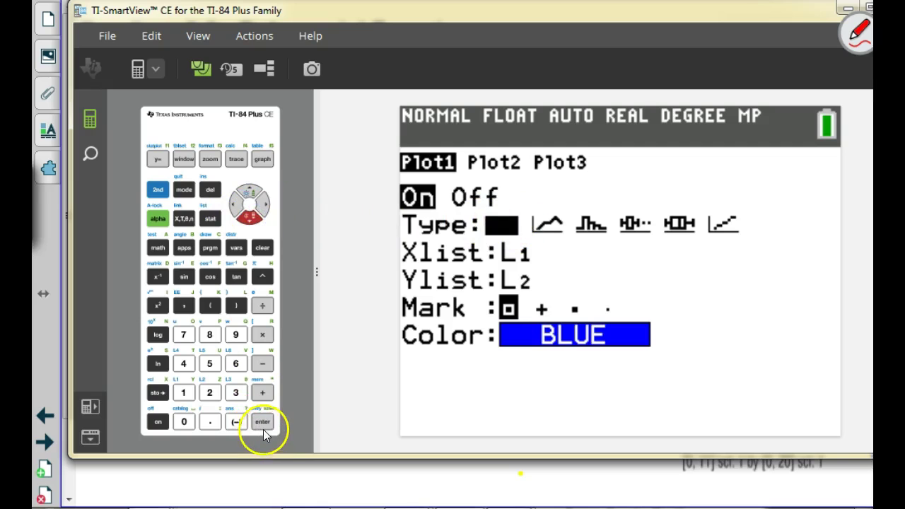
{"action": "left_click", "coordinate": [262, 423]}
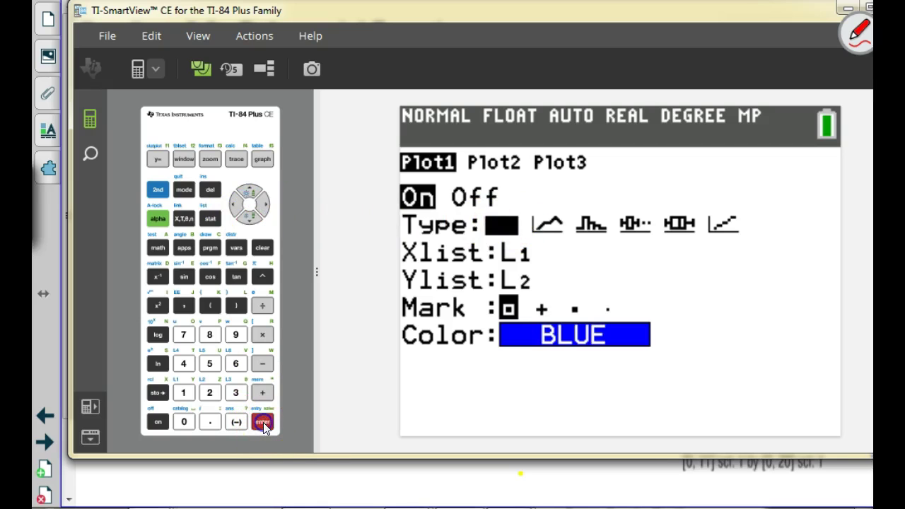
{"action": "left_click", "coordinate": [252, 221]}
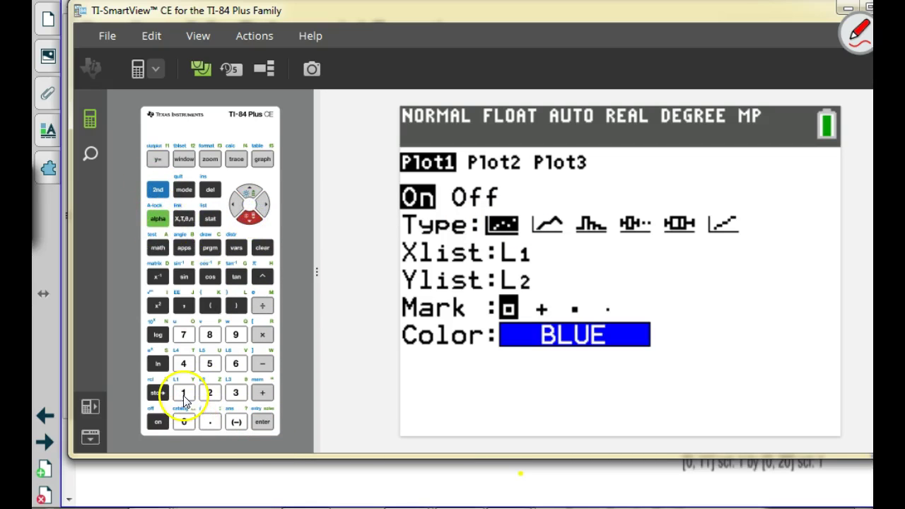
{"action": "left_click", "coordinate": [262, 422]}
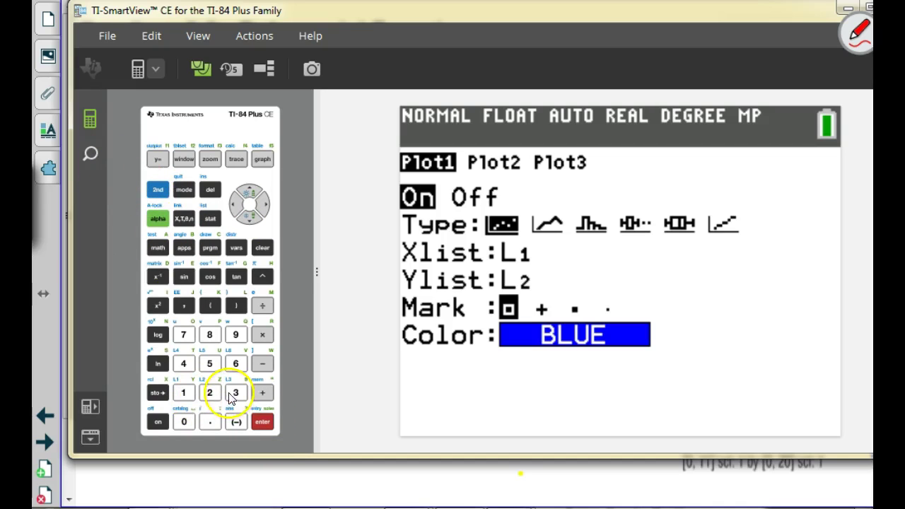
{"action": "left_click", "coordinate": [263, 427]}
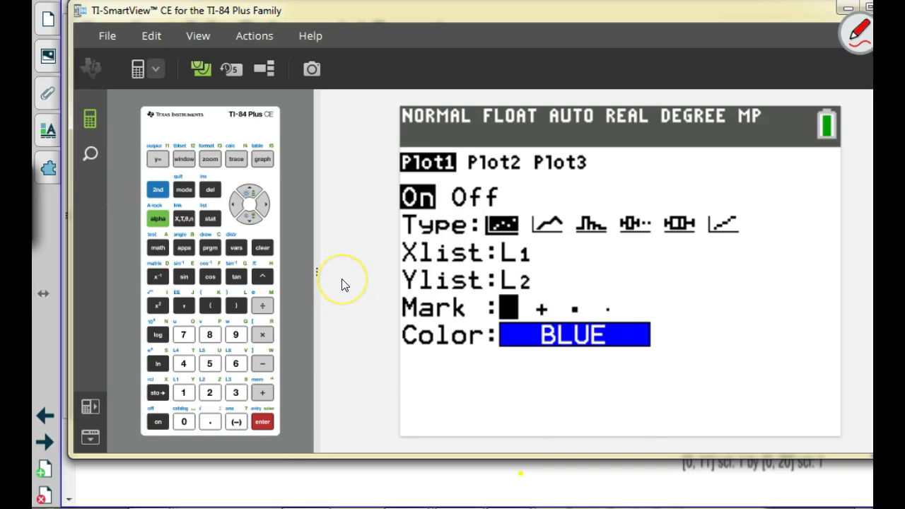
{"action": "left_click", "coordinate": [156, 160]}
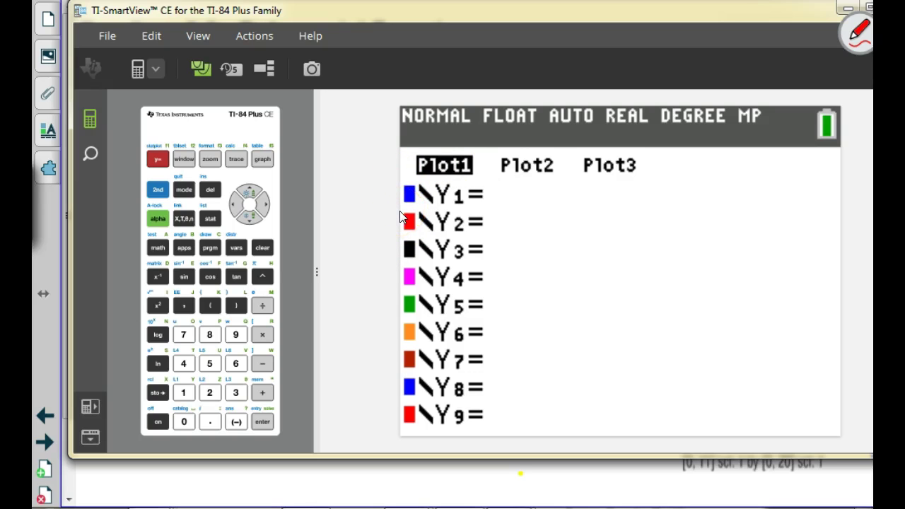
Graph the ten L1/L2 scatter points using ZoomStat to fit the window.
{"action": "left_click", "coordinate": [379, 212]}
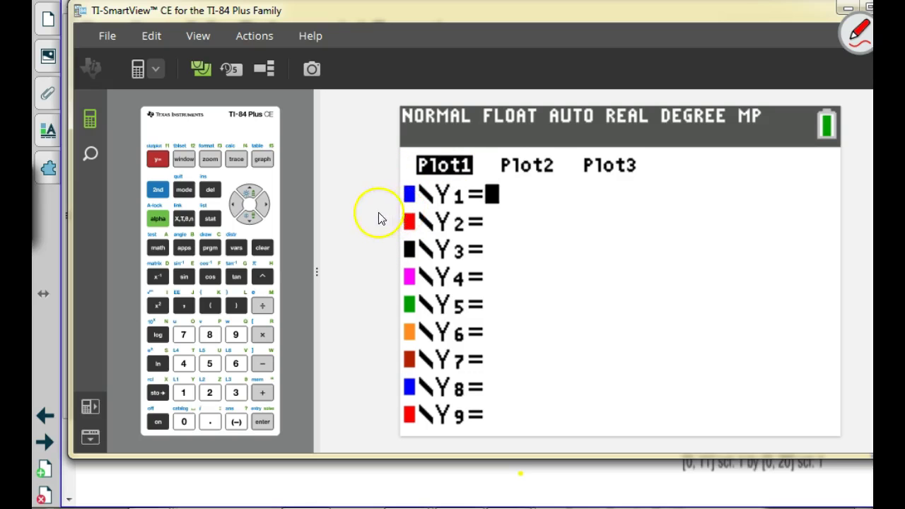
{"action": "left_click", "coordinate": [201, 160]}
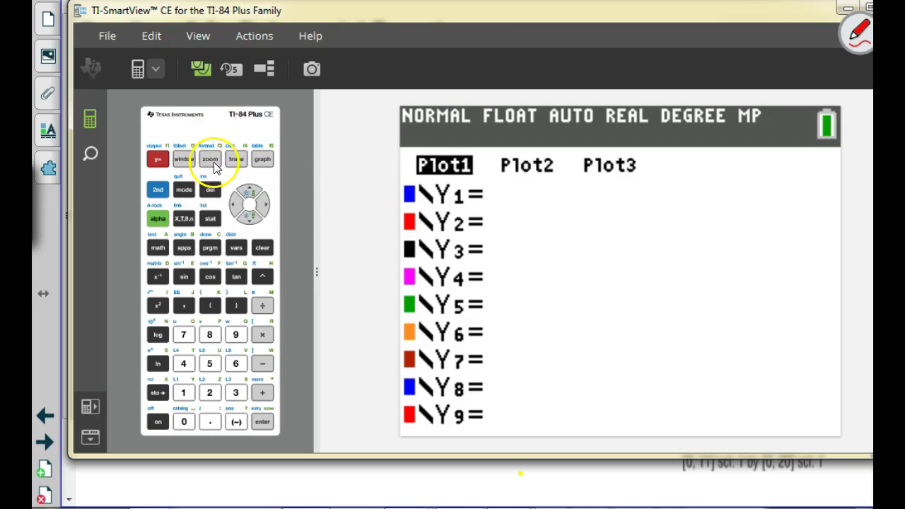
{"action": "left_click", "coordinate": [250, 219]}
{"action": "left_click", "coordinate": [251, 219]}
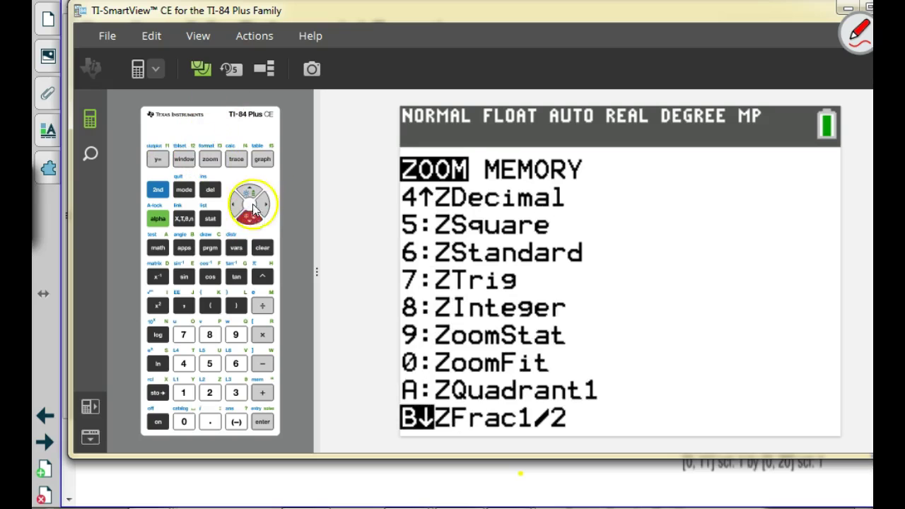
{"action": "left_click", "coordinate": [254, 191]}
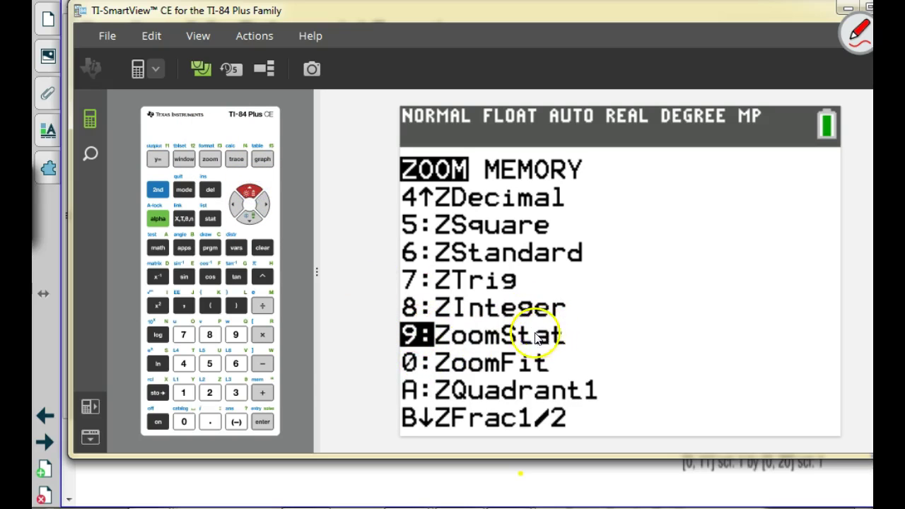
{"action": "left_click", "coordinate": [262, 423]}
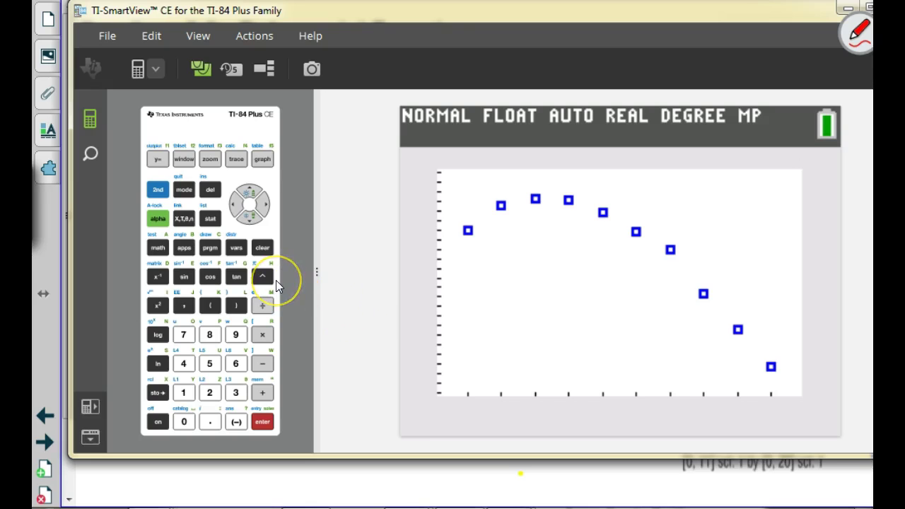
Choose 5:QuadReg from the STAT CALC menu, with Xlist L1 and Ylist L2.
{"action": "left_click", "coordinate": [216, 223]}
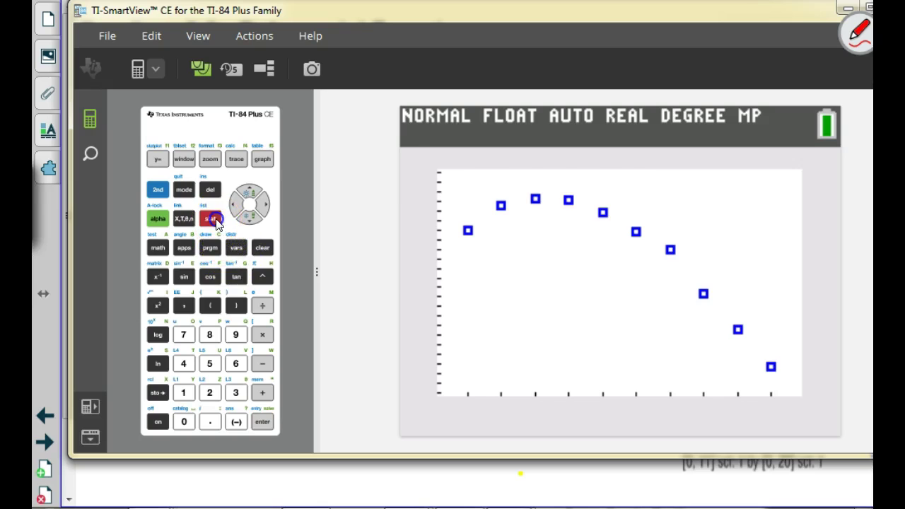
{"action": "left_click", "coordinate": [266, 206]}
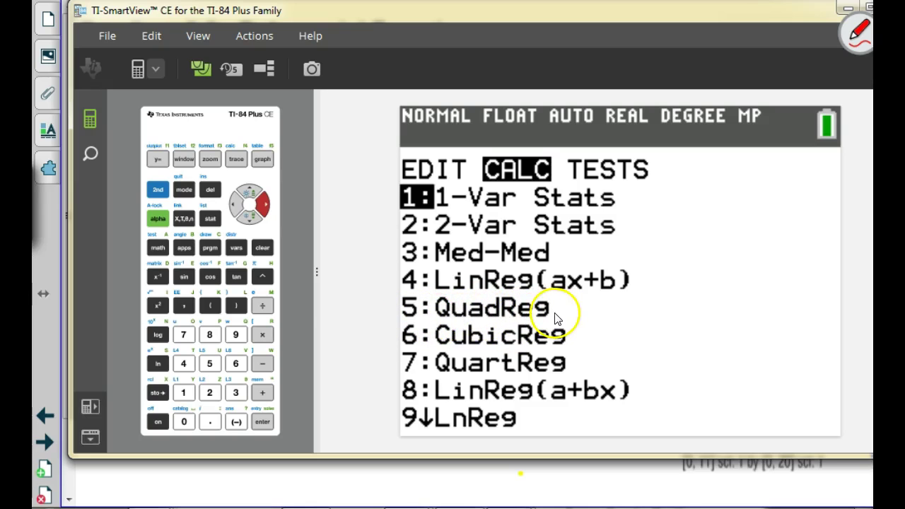
{"action": "left_click", "coordinate": [248, 216]}
{"action": "left_click", "coordinate": [249, 216]}
{"action": "left_click", "coordinate": [249, 216]}
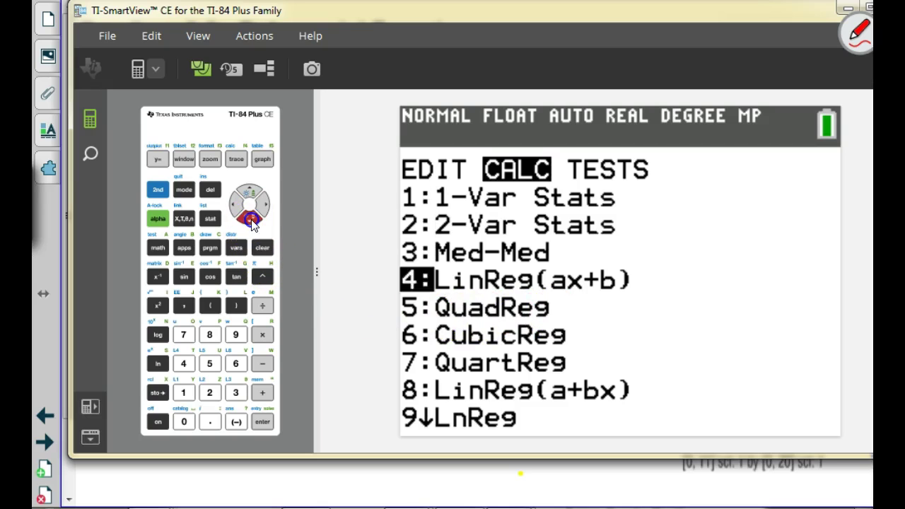
{"action": "left_click", "coordinate": [249, 216]}
{"action": "left_click", "coordinate": [262, 422]}
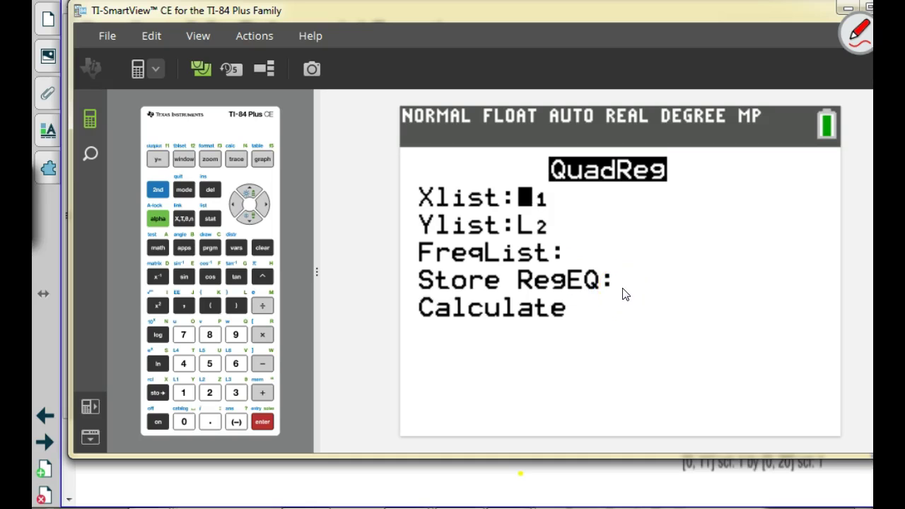
Store the QuadReg equation in Y1 and calculate it: a=-0.4090909091, b=2.762424242, c=16.26666667.
{"action": "left_click", "coordinate": [252, 221]}
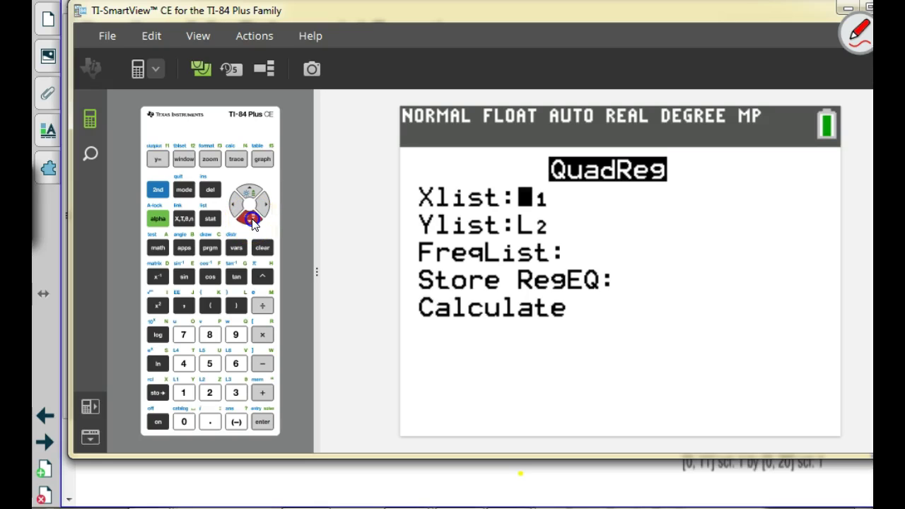
{"action": "left_click", "coordinate": [251, 220]}
{"action": "left_click", "coordinate": [252, 220]}
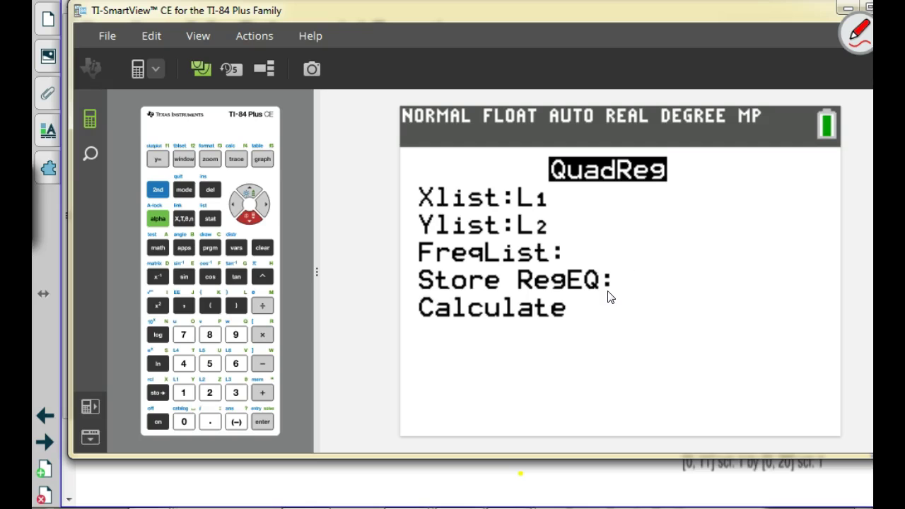
{"action": "left_click", "coordinate": [236, 248]}
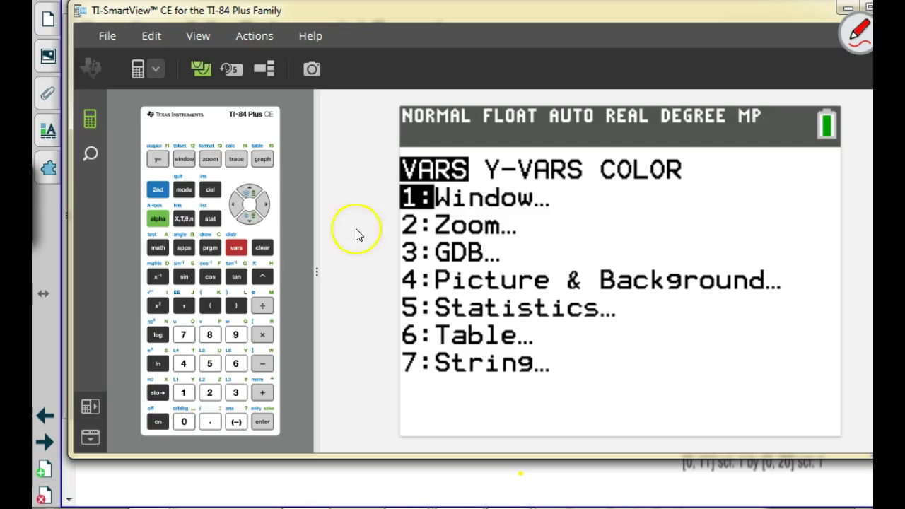
{"action": "left_click", "coordinate": [267, 206]}
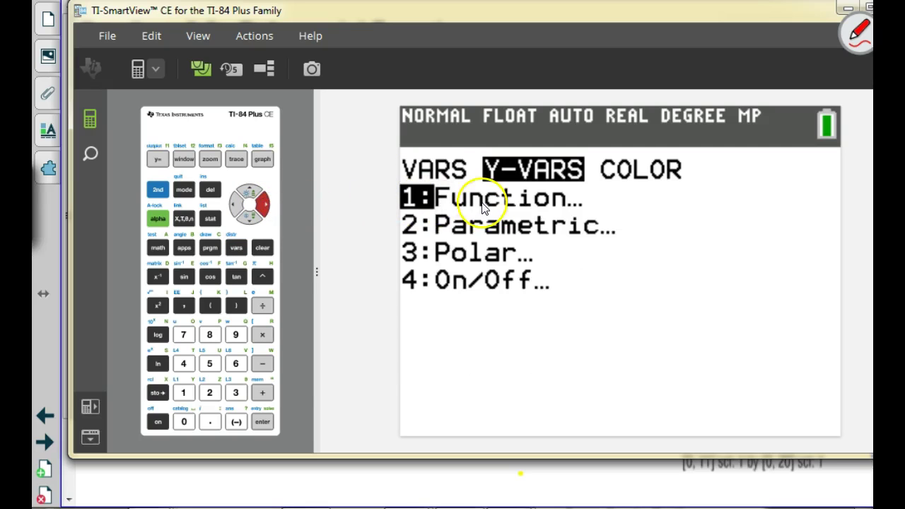
{"action": "left_click", "coordinate": [261, 421]}
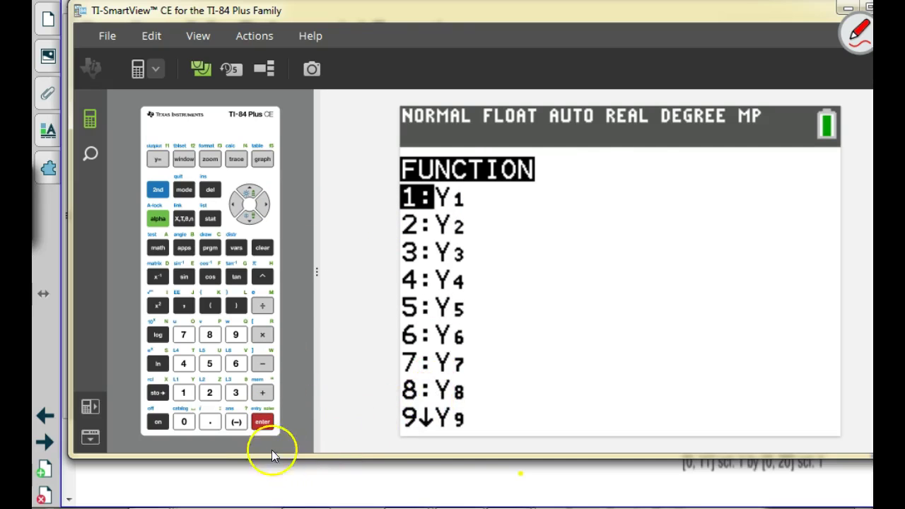
{"action": "left_click", "coordinate": [261, 421]}
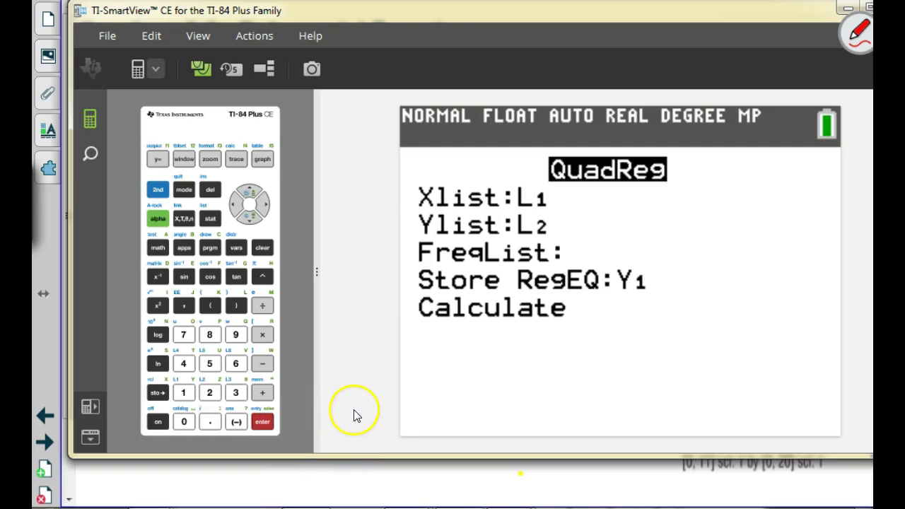
{"action": "left_click", "coordinate": [259, 424]}
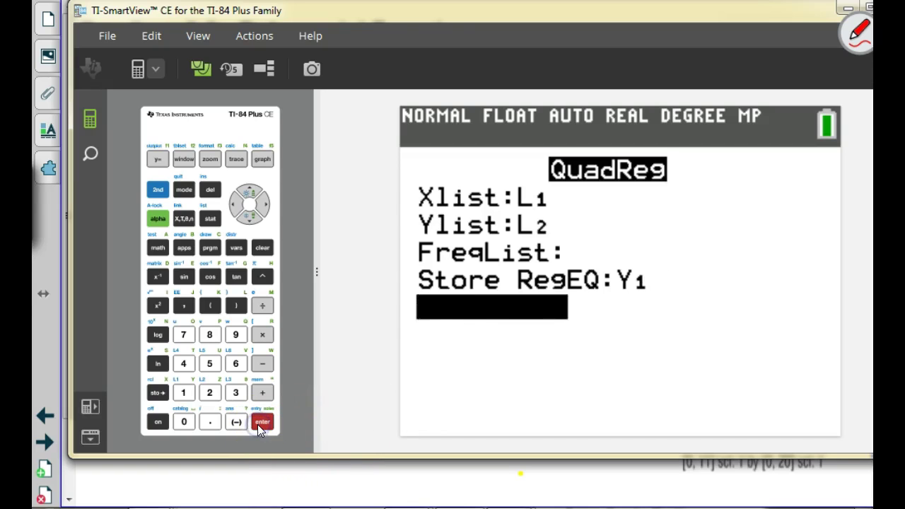
{"action": "left_click", "coordinate": [258, 422]}
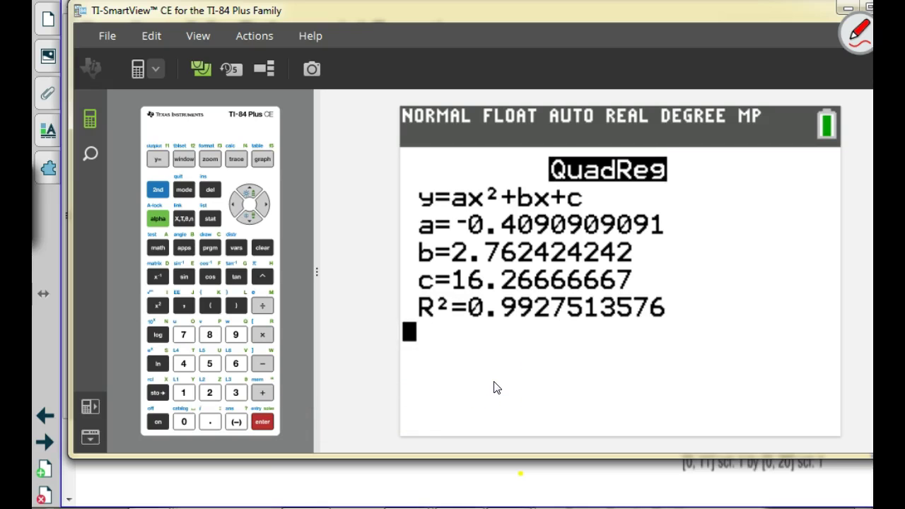
Leave the mode settings, re-run QuadReg on the home screen, then return to Mode.
{"action": "left_click", "coordinate": [185, 193]}
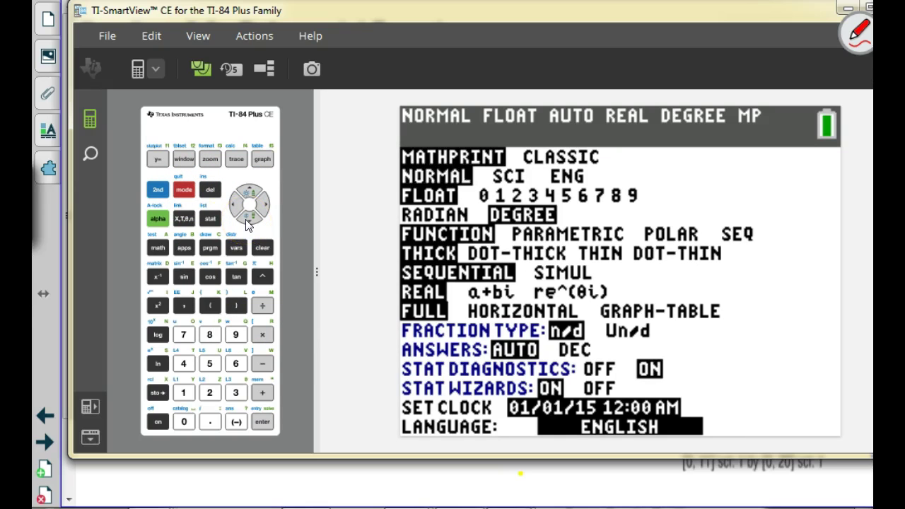
{"action": "left_click", "coordinate": [165, 194]}
{"action": "left_click", "coordinate": [182, 189]}
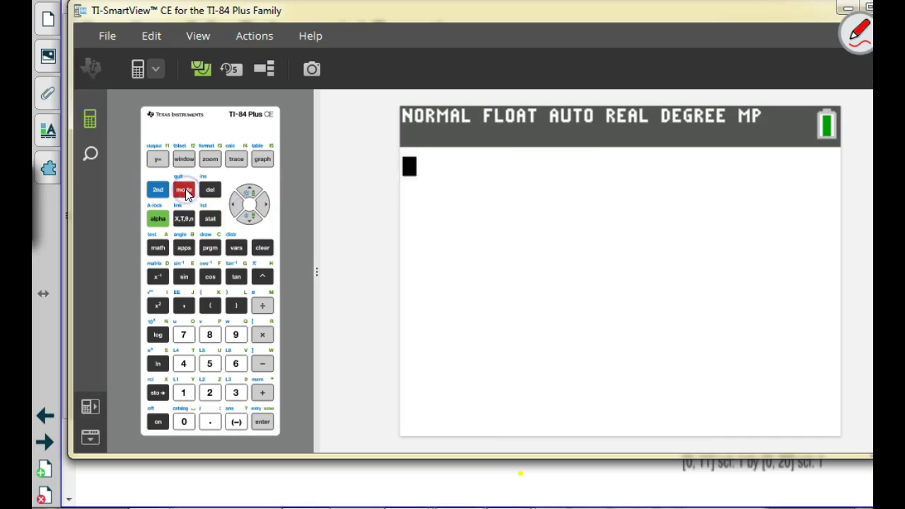
{"action": "left_click", "coordinate": [263, 421]}
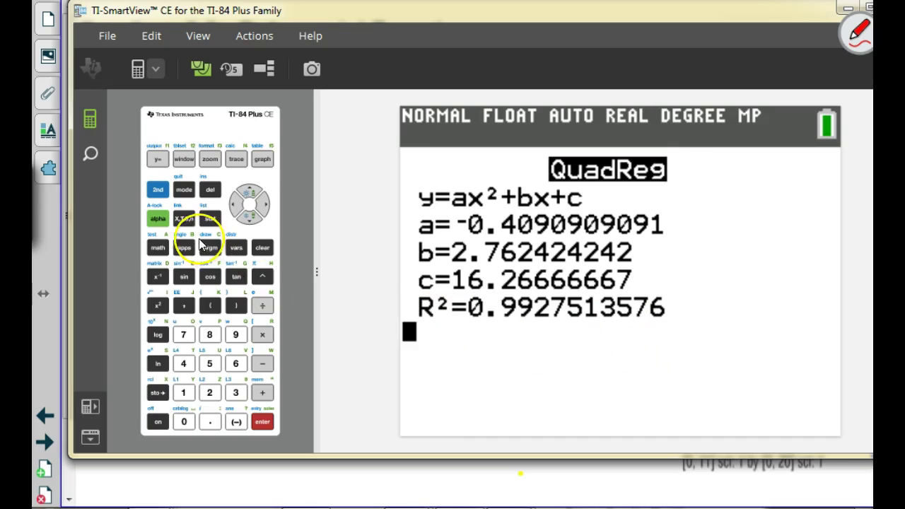
{"action": "left_click", "coordinate": [183, 192]}
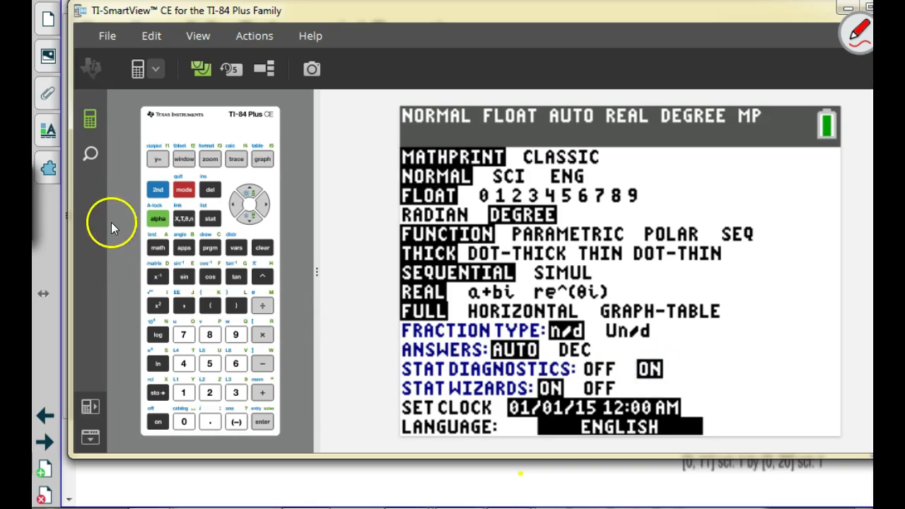
Turn STAT DIAGNOSTICS on and re-run QuadReg to show R²=0.9927513576.
{"action": "left_click", "coordinate": [247, 219]}
{"action": "left_click_drag", "start_coordinate": [247, 219], "coordinate": [247, 222]}
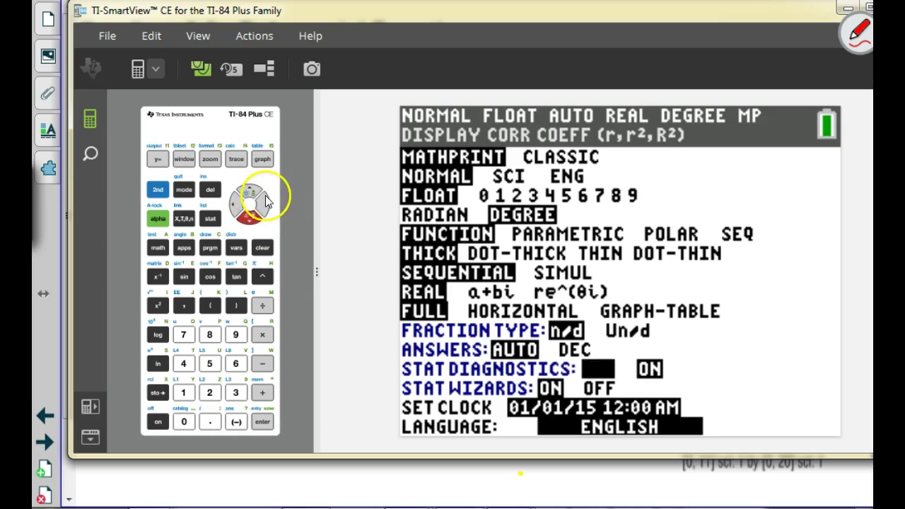
{"action": "left_click", "coordinate": [263, 204]}
{"action": "left_click", "coordinate": [265, 422]}
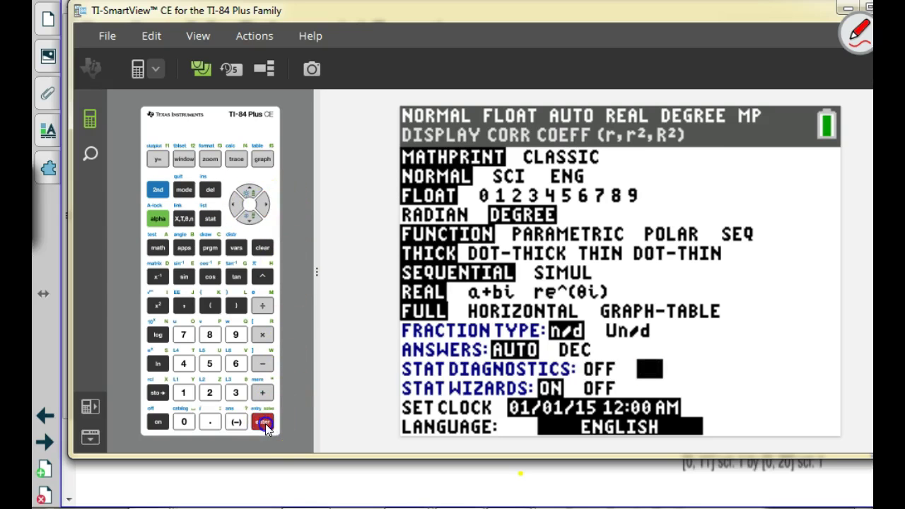
{"action": "left_click", "coordinate": [158, 189]}
{"action": "left_click", "coordinate": [184, 189]}
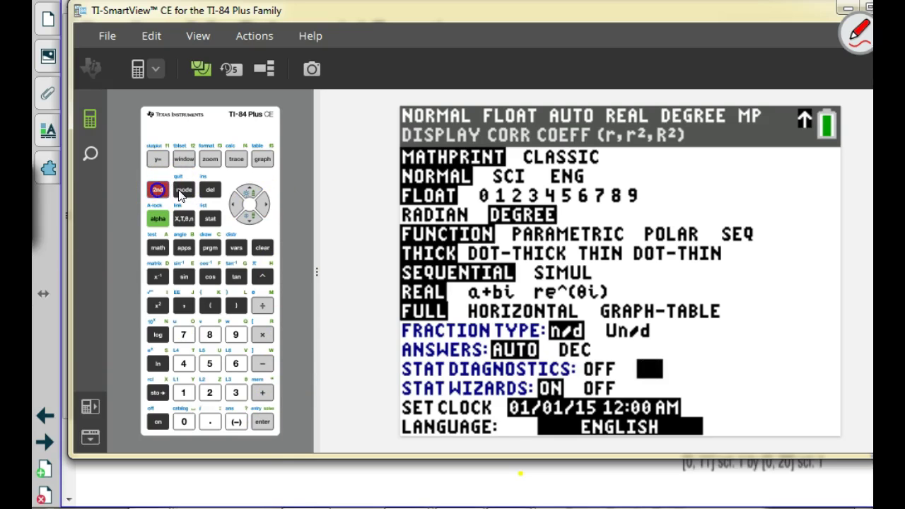
{"action": "left_click", "coordinate": [267, 423]}
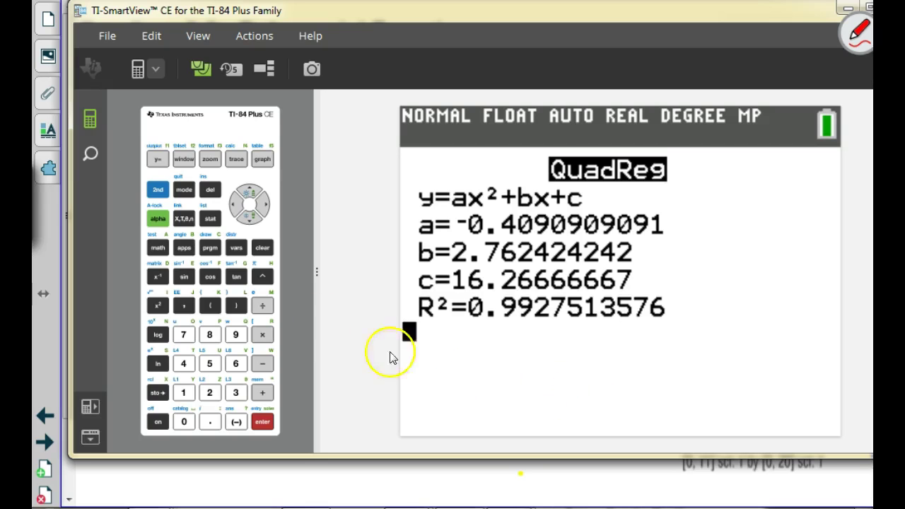
Check Y1 holds the regression equation and graph the parabola over the scatter plot.
{"action": "left_click", "coordinate": [158, 160]}
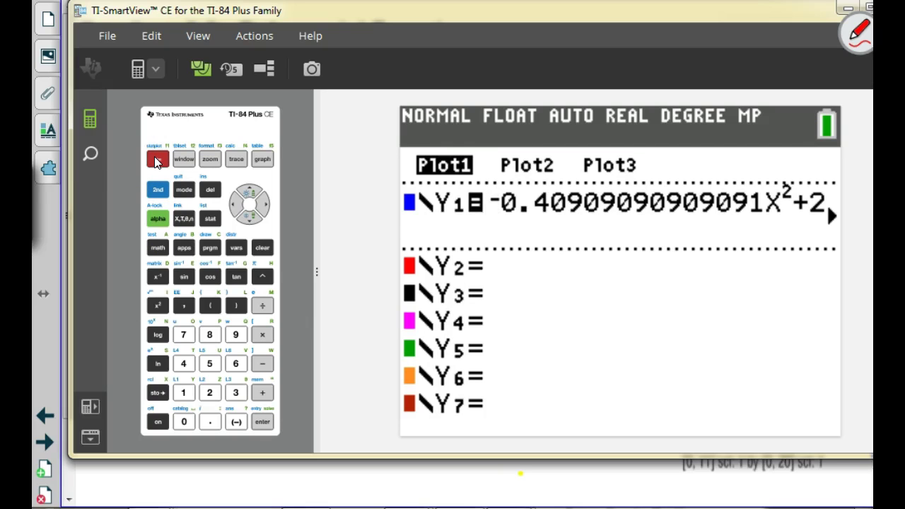
{"action": "left_click", "coordinate": [262, 160]}
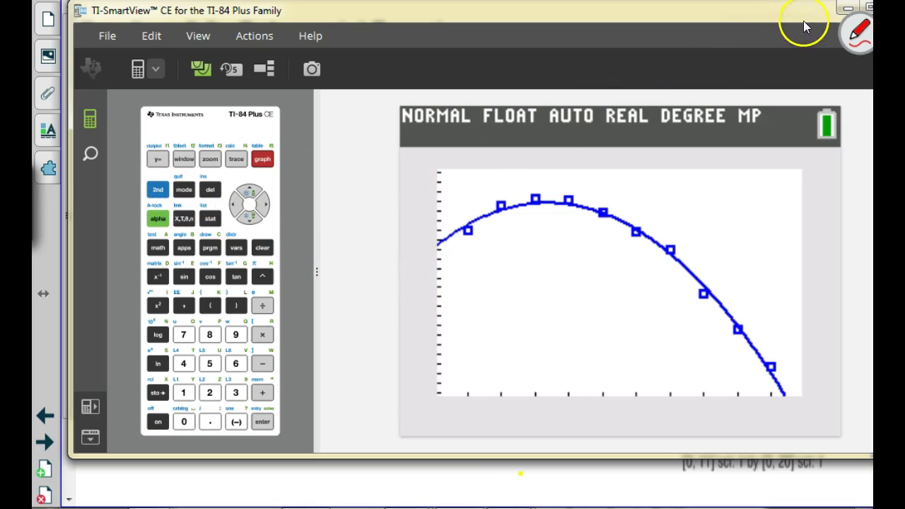
Go to the next SMART Notebook worksheet page and circle y=ax²+bx+c in red pen.
{"action": "left_click", "coordinate": [848, 9]}
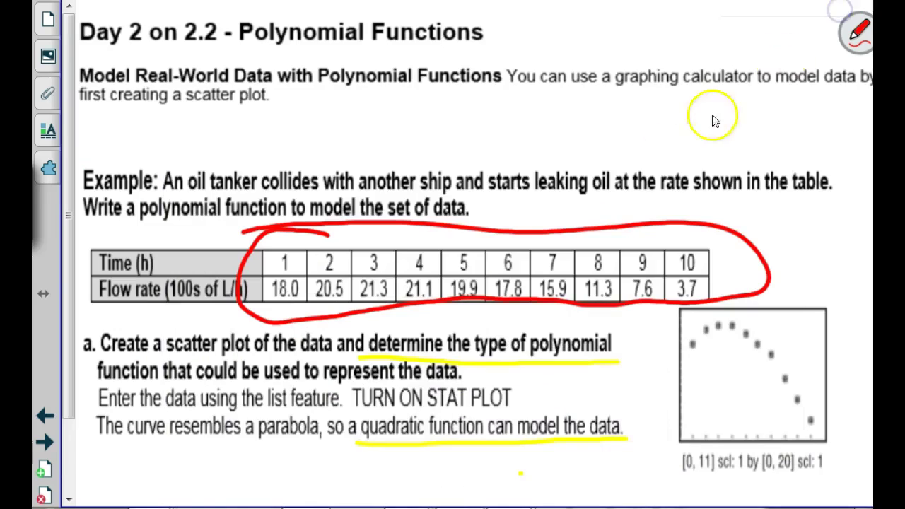
{"action": "scroll", "coordinate": [384, 262], "scroll_direction": "down", "scroll_amount": 3}
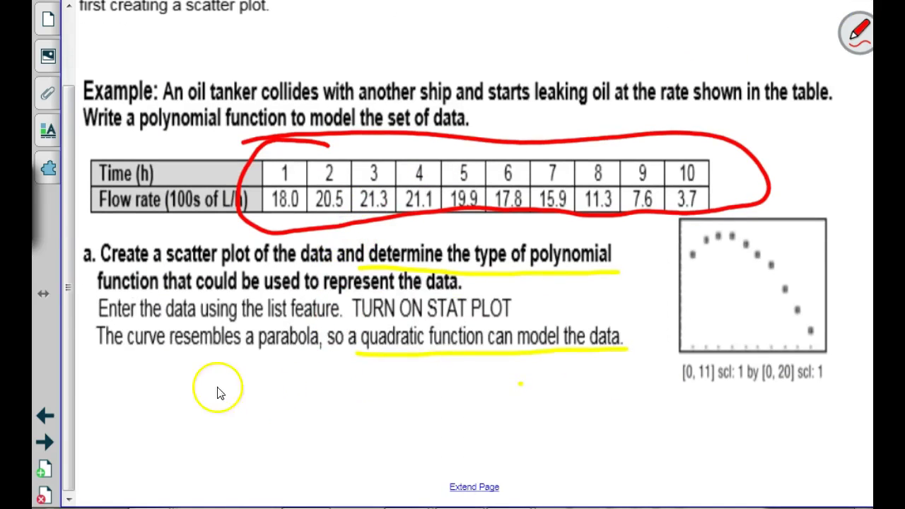
{"action": "left_click", "coordinate": [48, 444]}
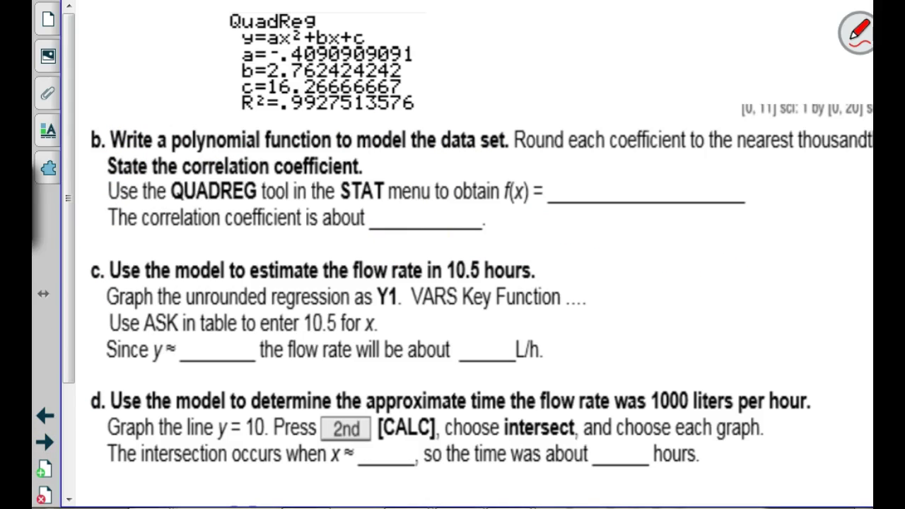
{"action": "left_click", "coordinate": [361, 28]}
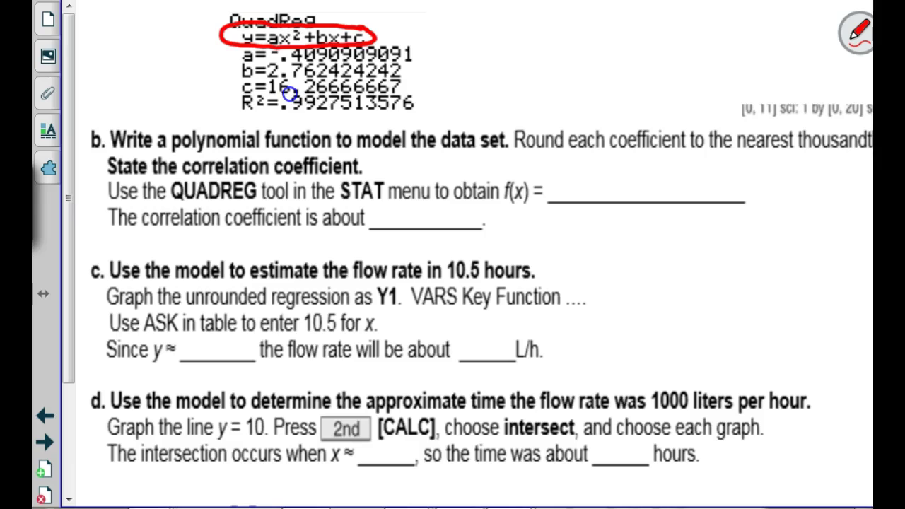
{"action": "left_click", "coordinate": [738, 151]}
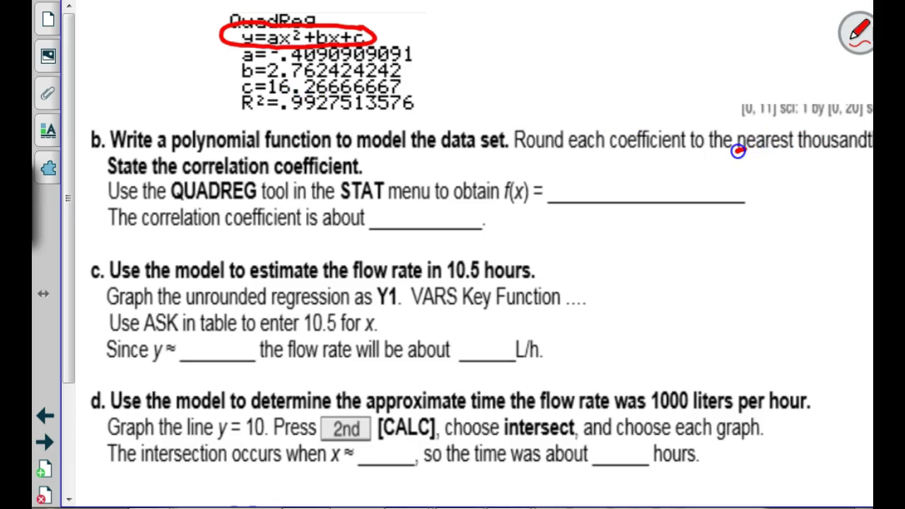